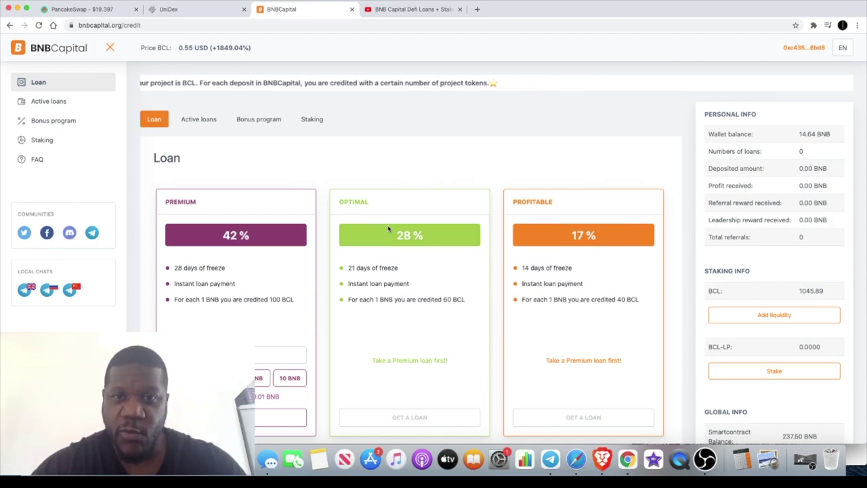
# Look over the earlier BNB Capital video on YouTube and the BCL/WBNB 15-minute price chart on UniDex.
pyautogui.click(421, 10)
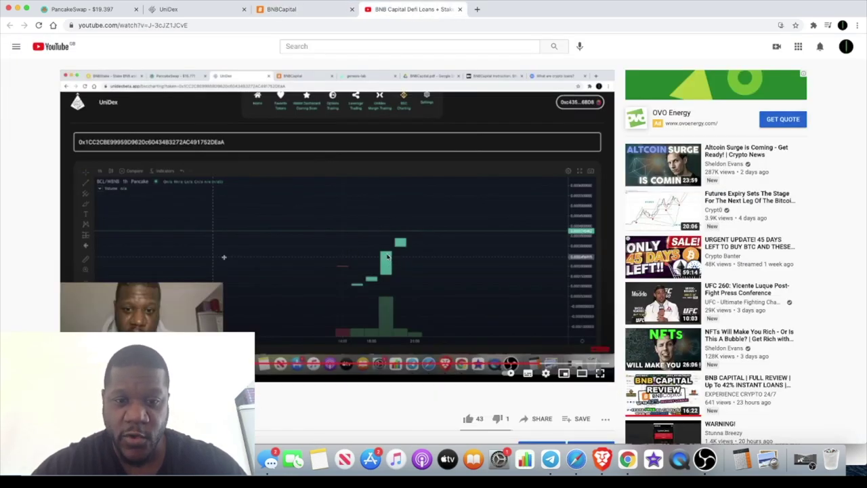
pyautogui.click(210, 8)
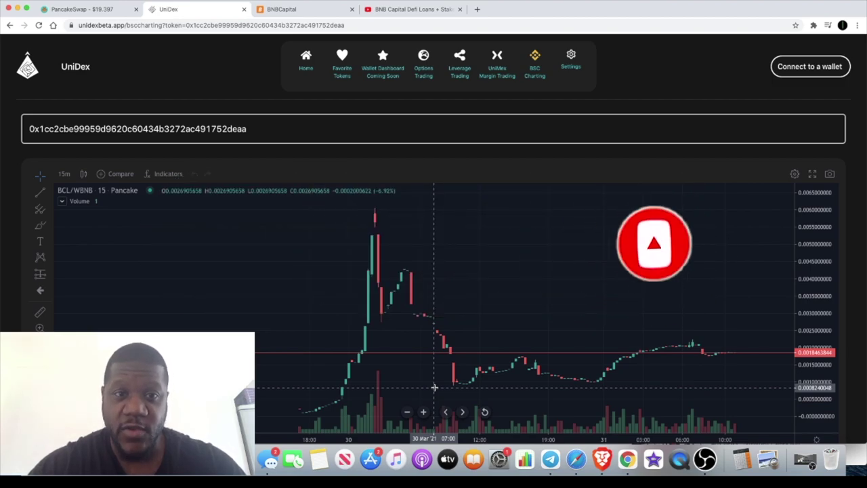
# Open the staking page in BNBCapital and examine the staked tokens and the daily staking profitability.
pyautogui.hotkey('ctrl', 'Tab')
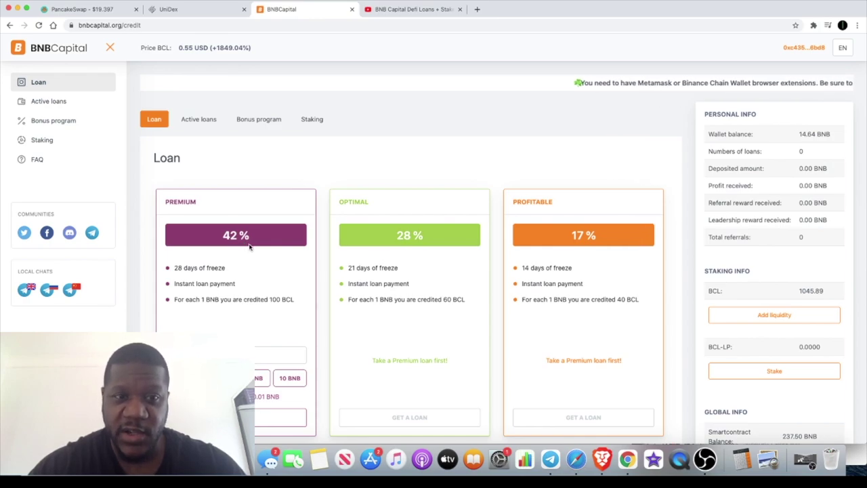
pyautogui.click(313, 125)
pyautogui.scroll(-5, 441, 170)
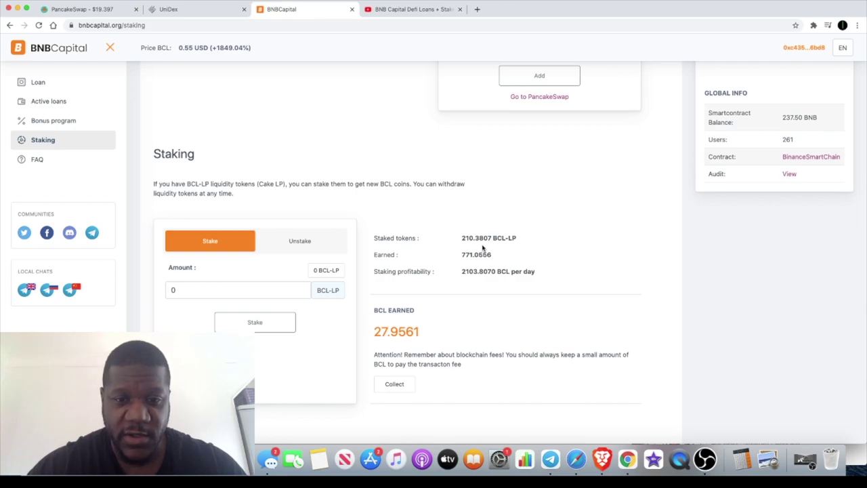
pyautogui.scroll(-1, 485, 255)
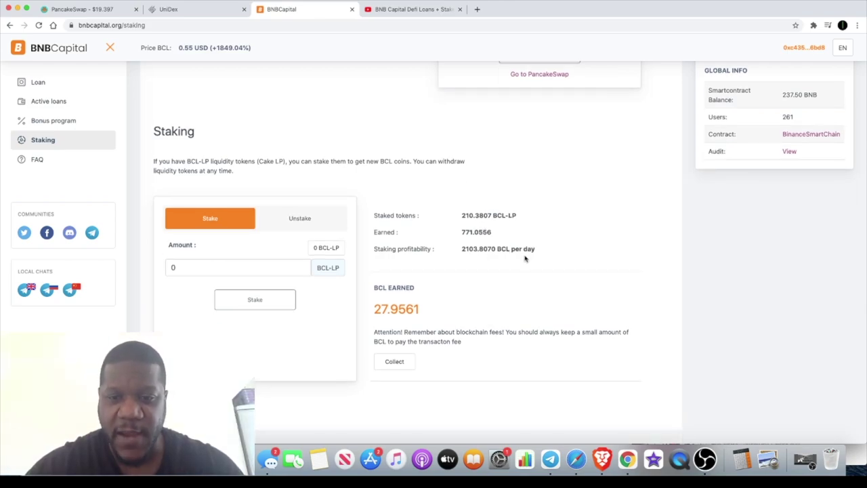
pyautogui.moveTo(538, 250); pyautogui.dragTo(509, 248)
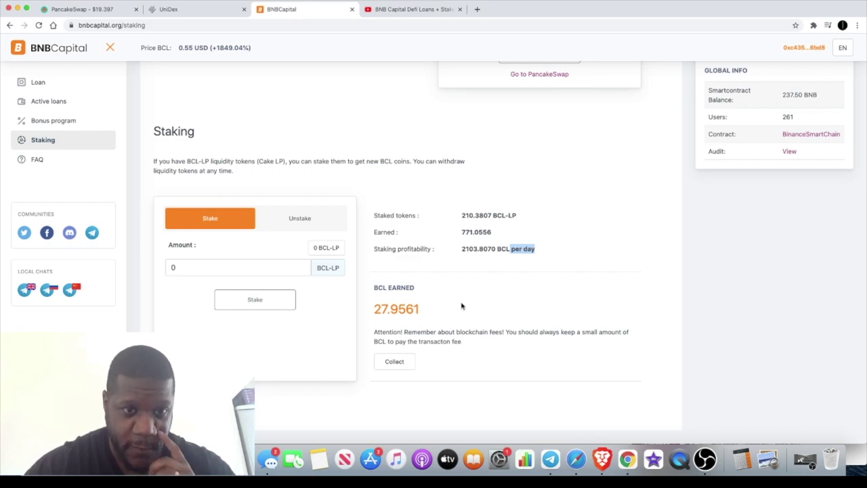
# Compare the BCL price, staking profitability and liquidity details, and check the BCL to BUSD swap estimate on PancakeSwap.
pyautogui.scroll(5, 461, 307)
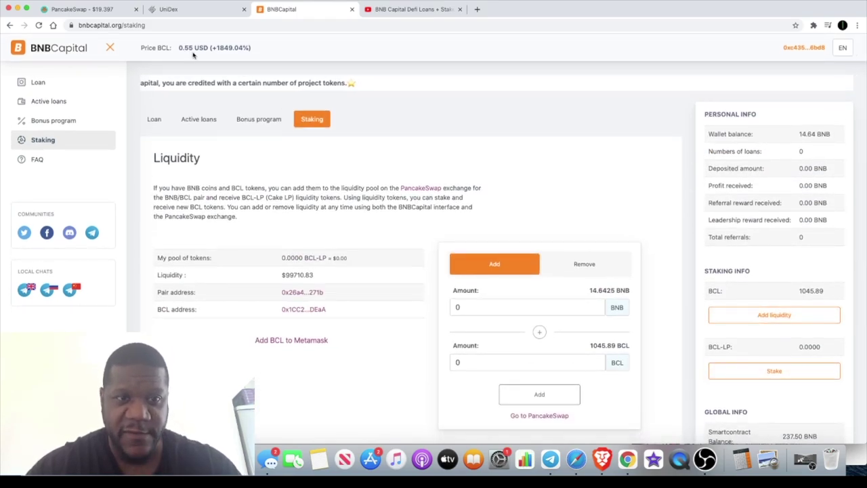
pyautogui.scroll(-5, 310, 199)
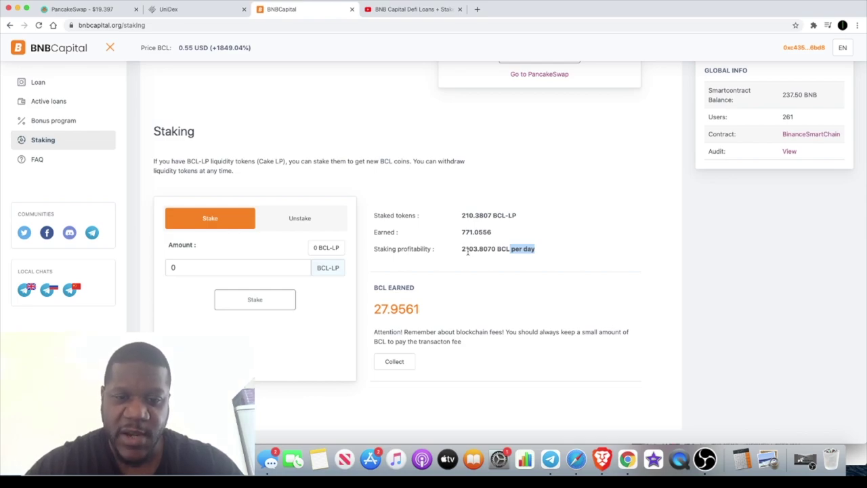
pyautogui.scroll(5, 468, 252)
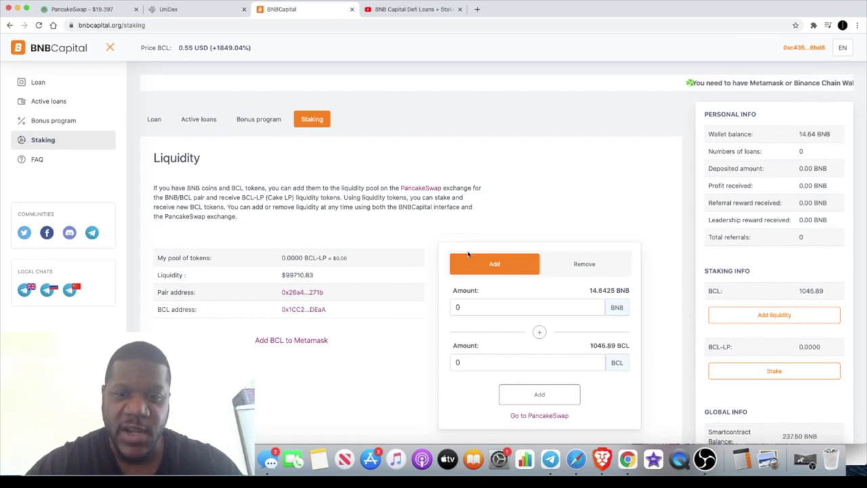
pyautogui.scroll(-2, 468, 254)
pyautogui.scroll(-1, 468, 254)
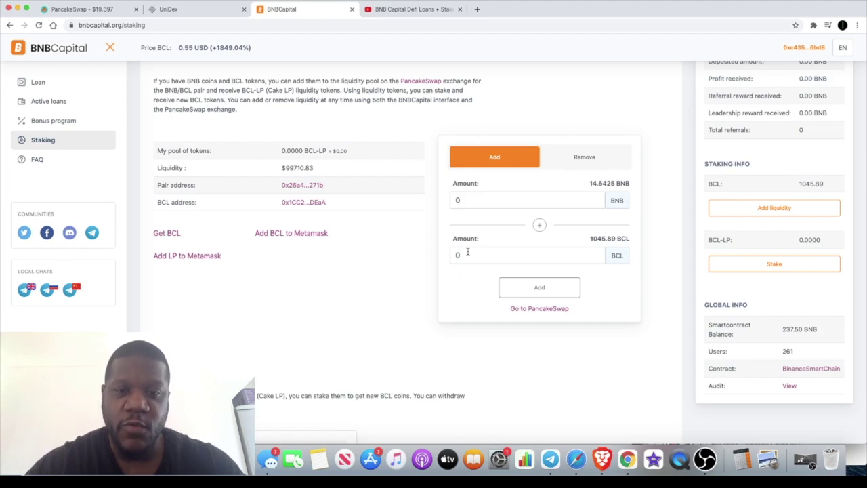
pyautogui.scroll(1, 467, 252)
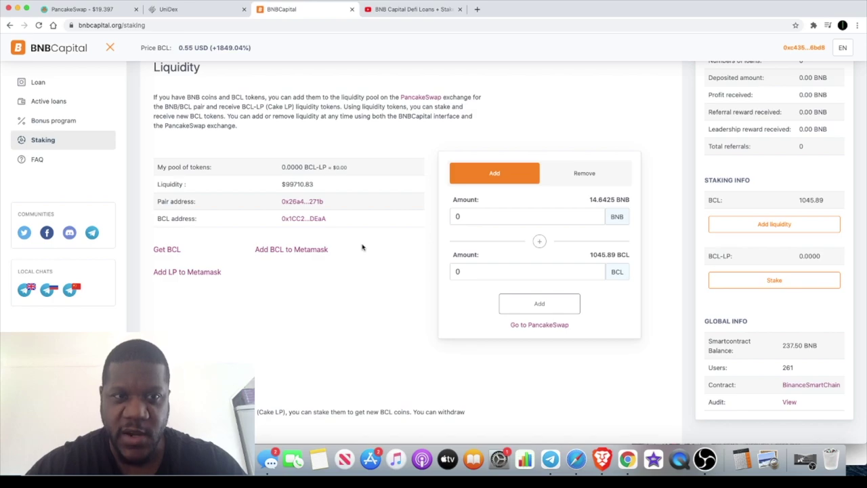
pyautogui.click(83, 9)
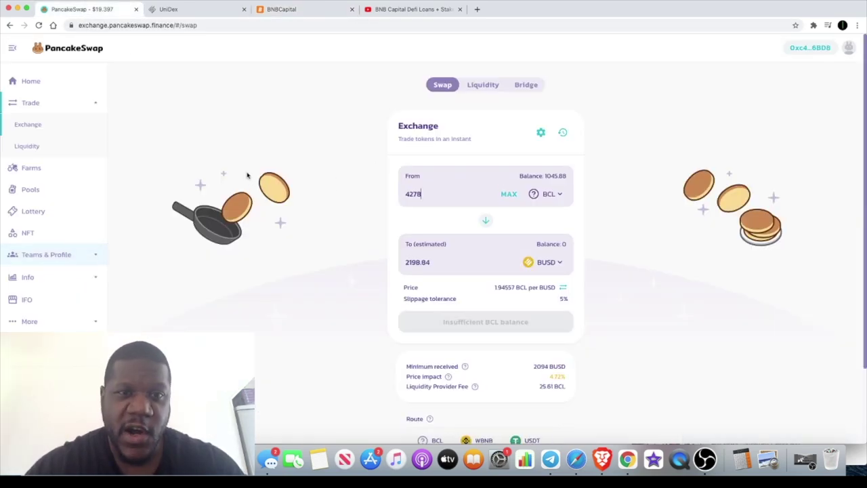
pyautogui.click(294, 15)
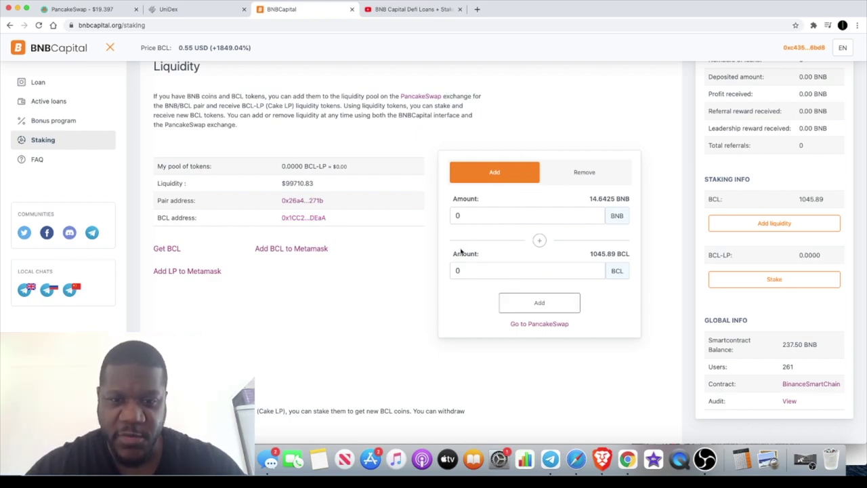
# Collect the earned BCL staking rewards, confirm the transaction in MetaMask, and check the updated earned amount.
pyautogui.scroll(2, 440, 285)
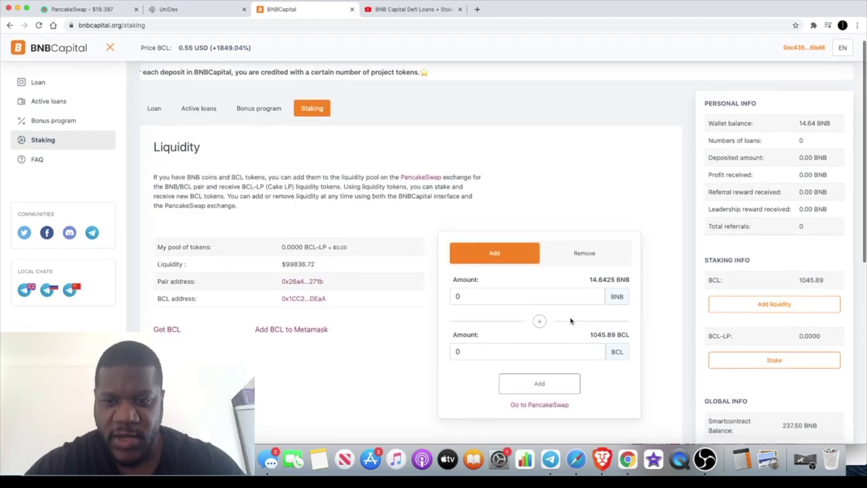
pyautogui.scroll(-2, 600, 235)
pyautogui.scroll(-5, 625, 251)
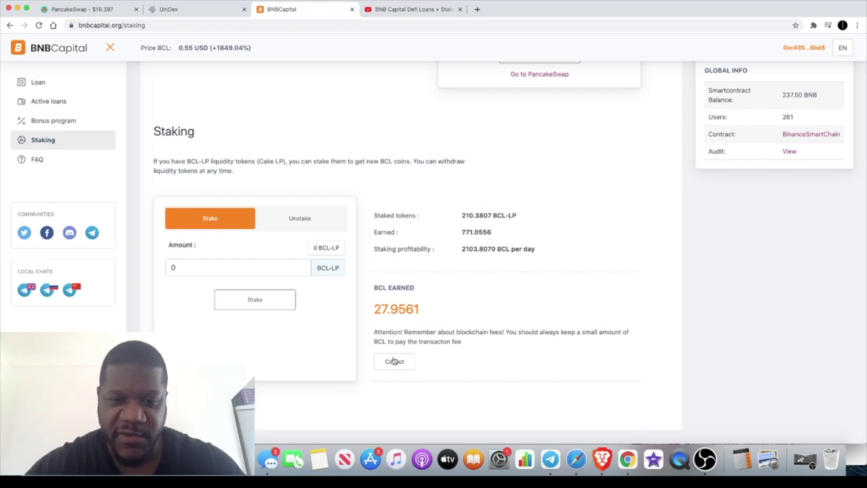
pyautogui.click(395, 362)
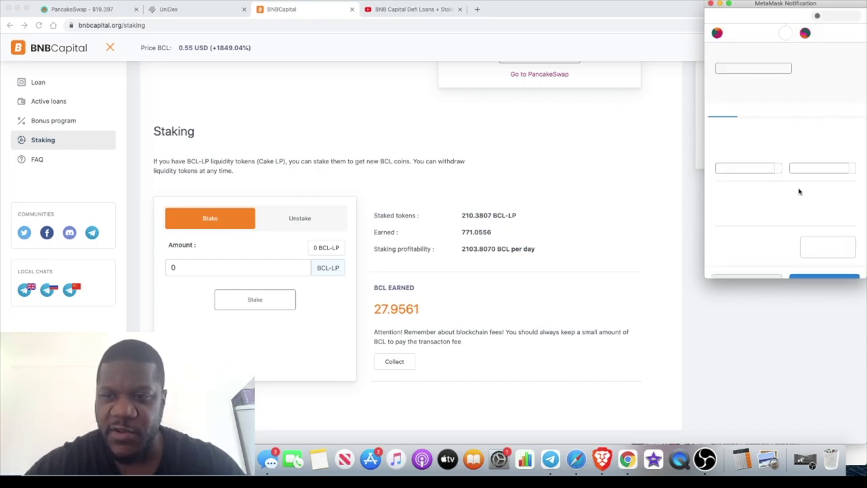
pyautogui.scroll(-1, 800, 192)
pyautogui.click(815, 265)
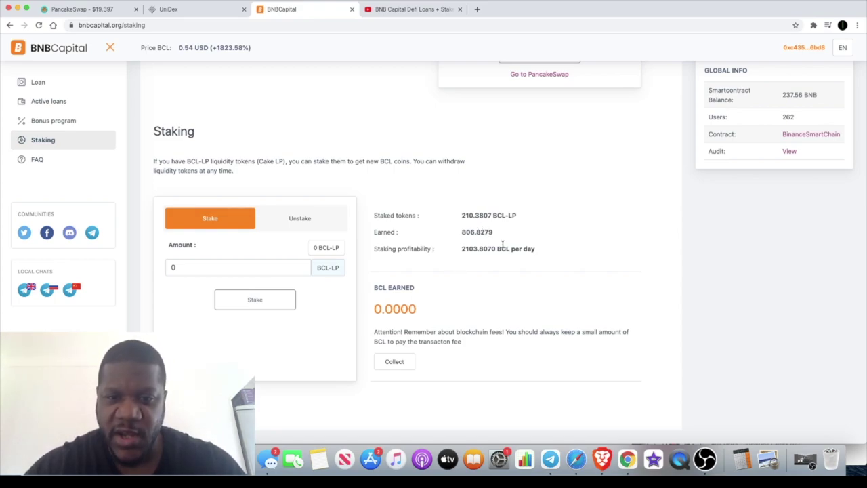
pyautogui.moveTo(505, 237); pyautogui.dragTo(457, 237)
pyautogui.click(478, 247)
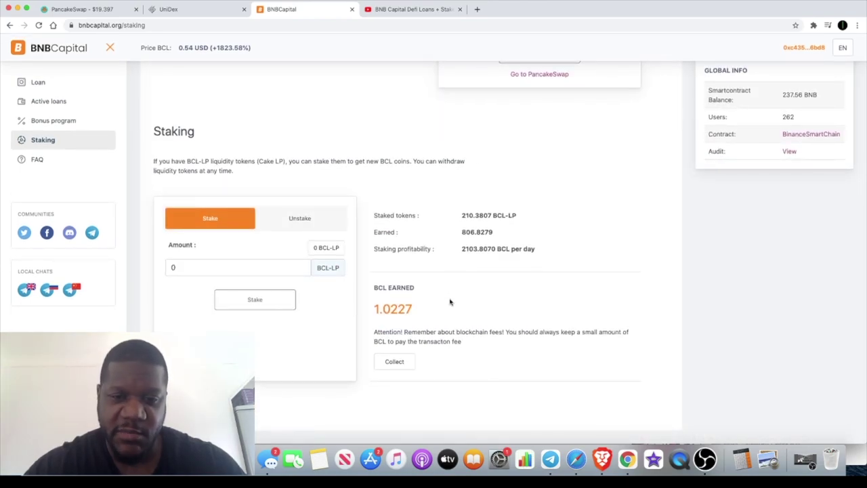
# Add liquidity to the BNB/BCL pool with 1050 BCL and the matching amount of BNB.
pyautogui.scroll(3, 450, 303)
pyautogui.scroll(3, 451, 302)
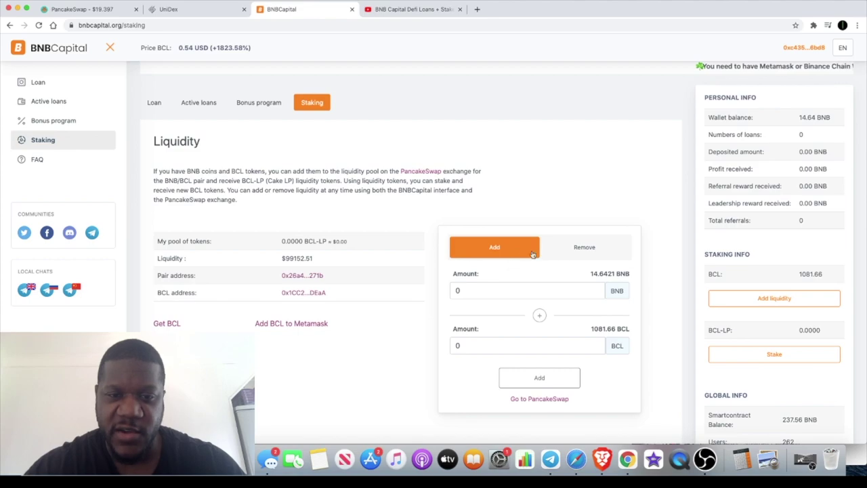
pyautogui.scroll(-3, 542, 377)
pyautogui.scroll(3, 542, 375)
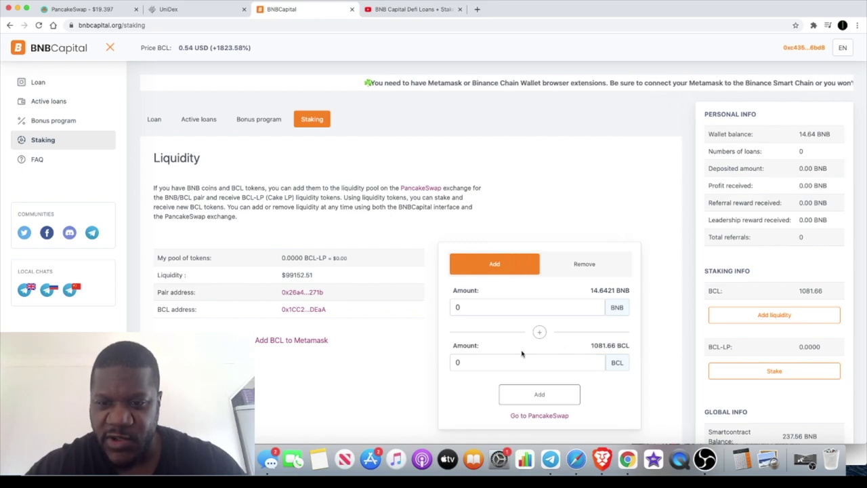
pyautogui.scroll(-1, 479, 371)
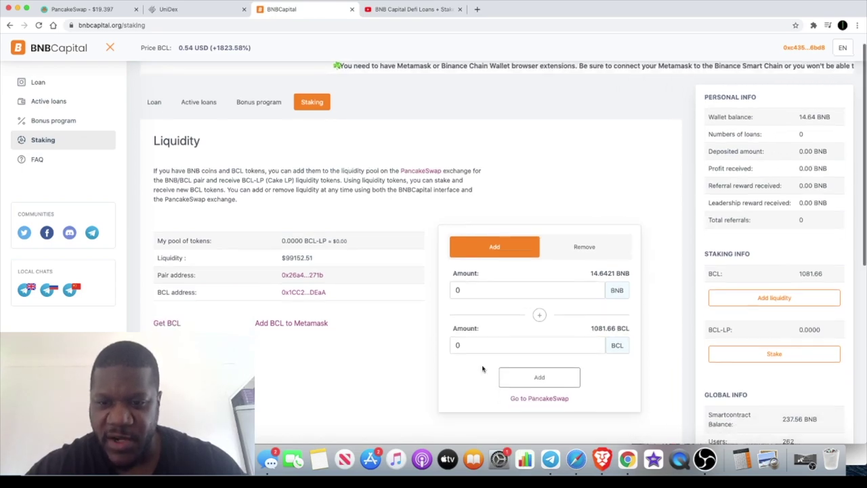
pyautogui.click(523, 345)
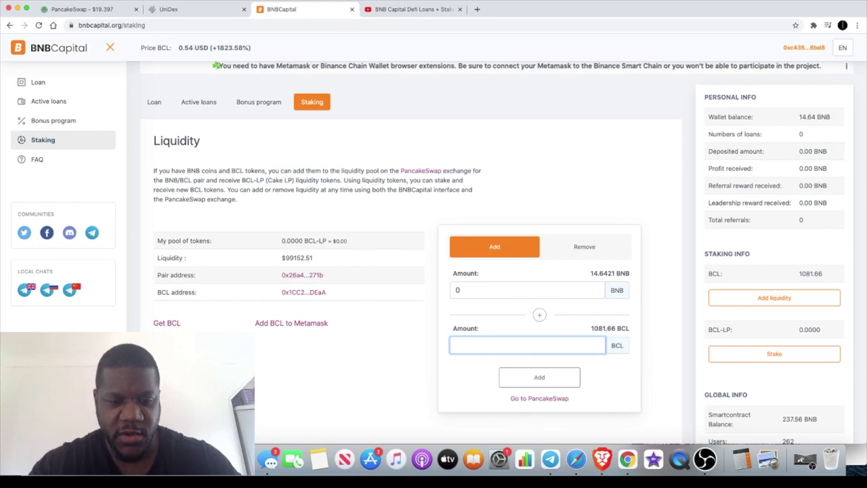
pyautogui.write('1050')
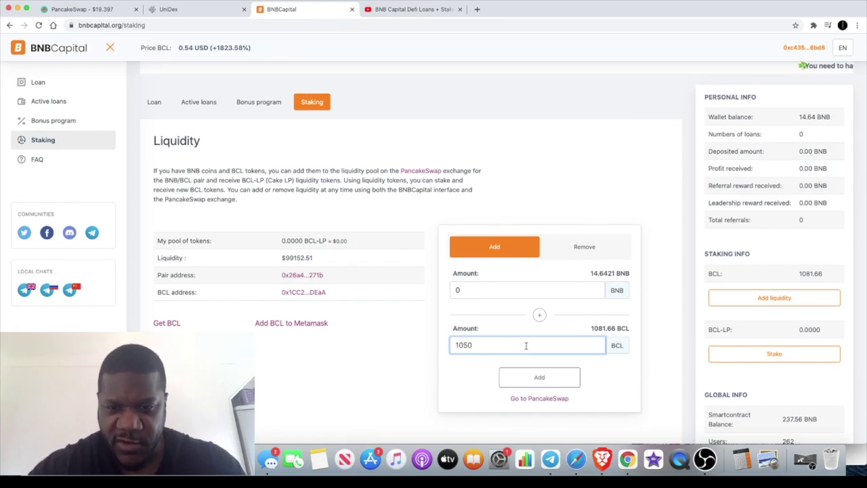
pyautogui.click(539, 318)
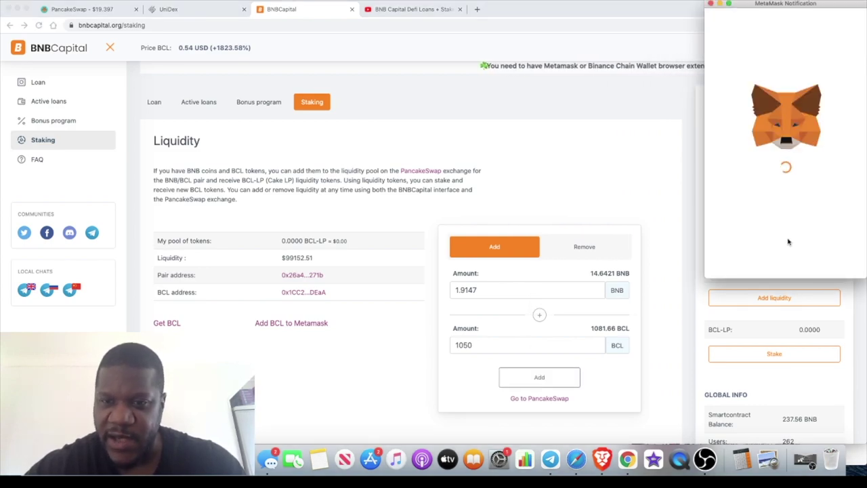
# Prepare 44.5787 BCL-LP for staking and approve in MetaMask that the site may spend the LP tokens.
pyautogui.scroll(-10, 565, 329)
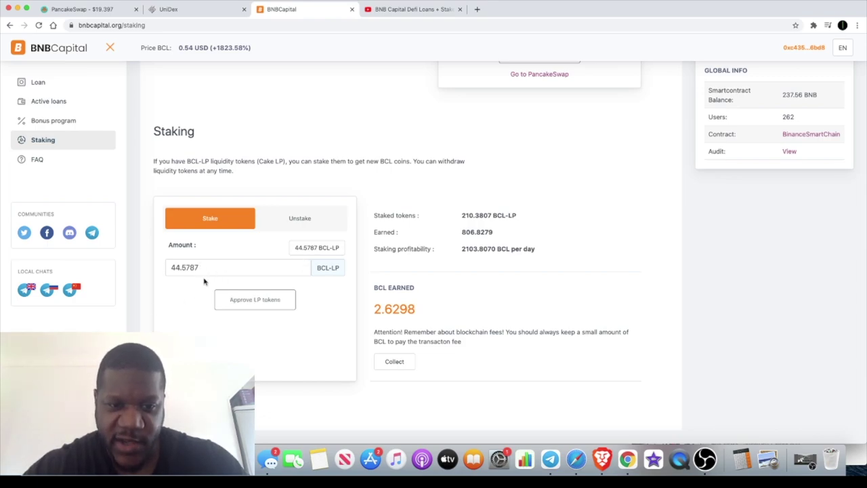
pyautogui.click(256, 299)
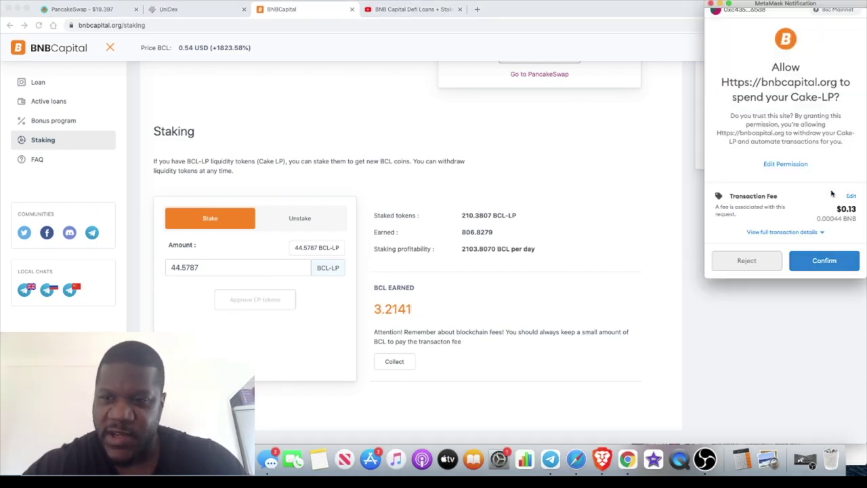
pyautogui.click(817, 266)
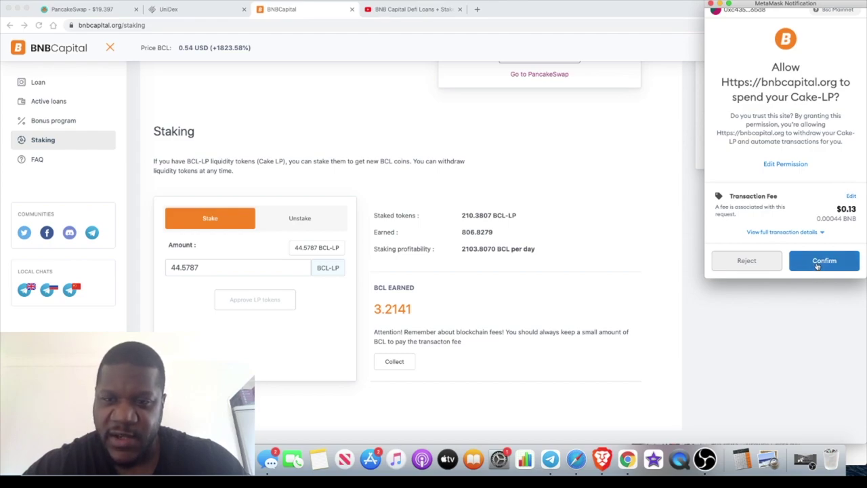
pyautogui.click(817, 266)
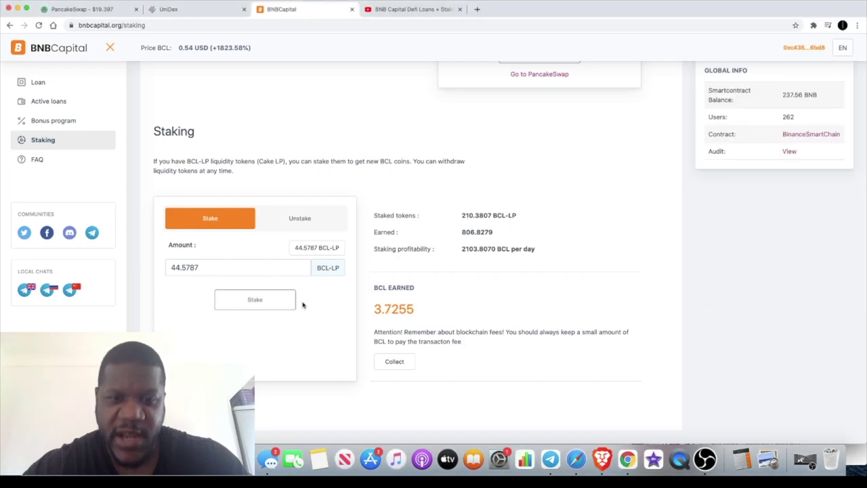
# Stake the 44.5787 BCL-LP, confirm the transaction in MetaMask, and review the updated staked tokens and profitability.
pyautogui.click(252, 301)
pyautogui.scroll(-1, 779, 203)
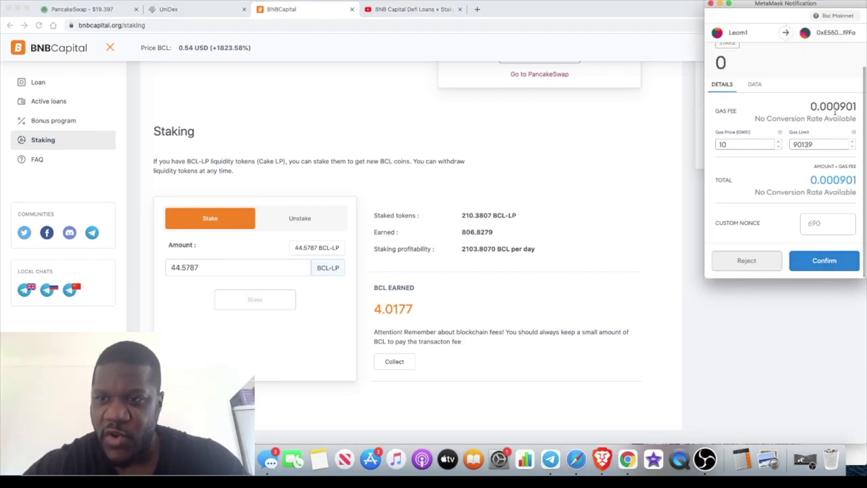
pyautogui.click(822, 267)
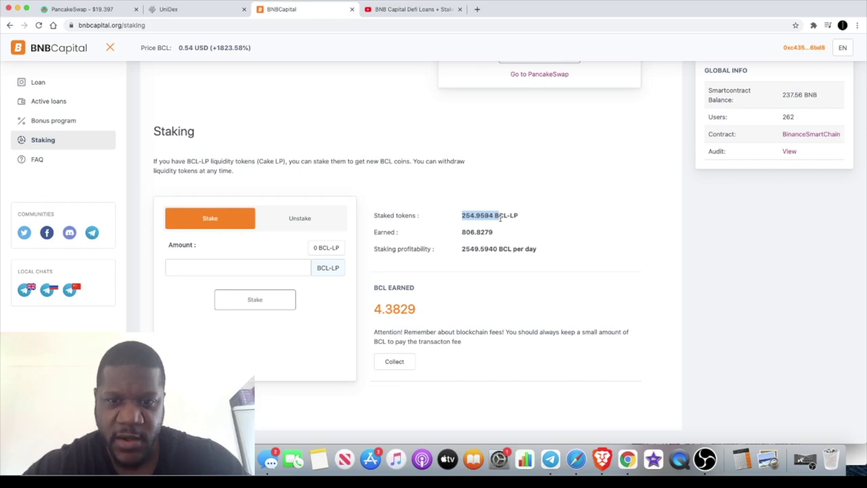
pyautogui.click(506, 246)
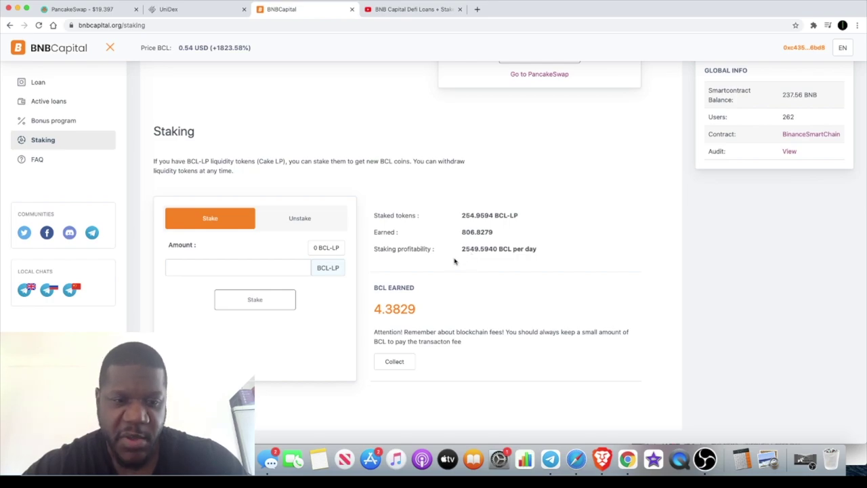
# In Calculator, multiply the 2549 BCL daily profitability by the 0.54 USD price to estimate the daily staking earnings in dollars.
pyautogui.scroll(10, 213, 203)
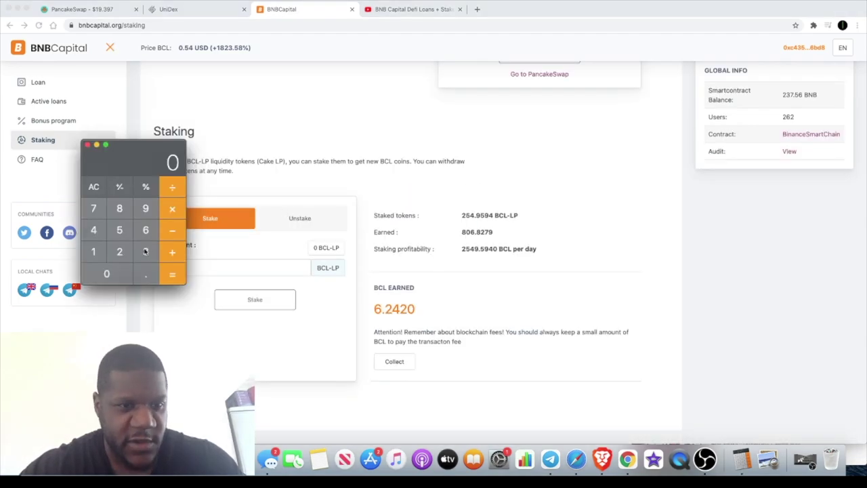
pyautogui.click(119, 231)
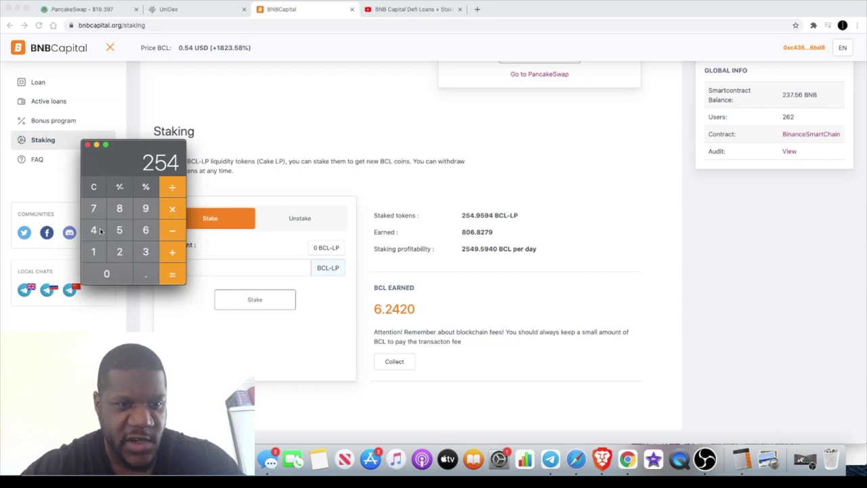
pyautogui.click(146, 209)
pyautogui.click(117, 271)
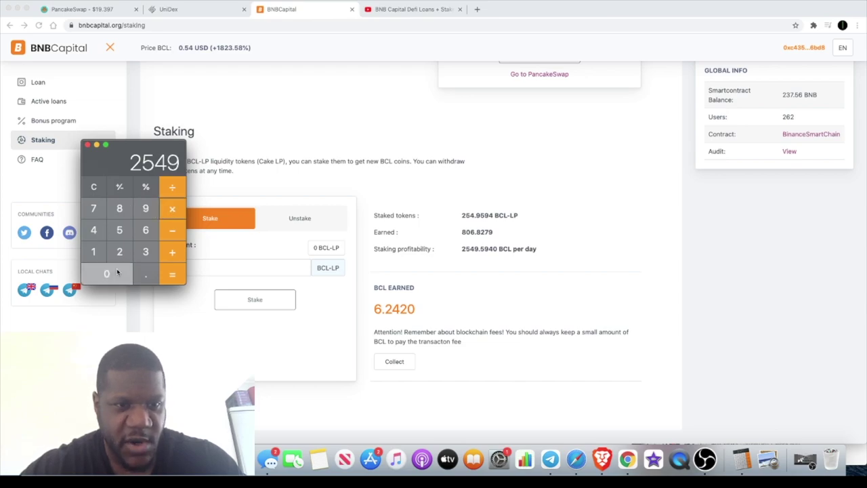
pyautogui.click(146, 274)
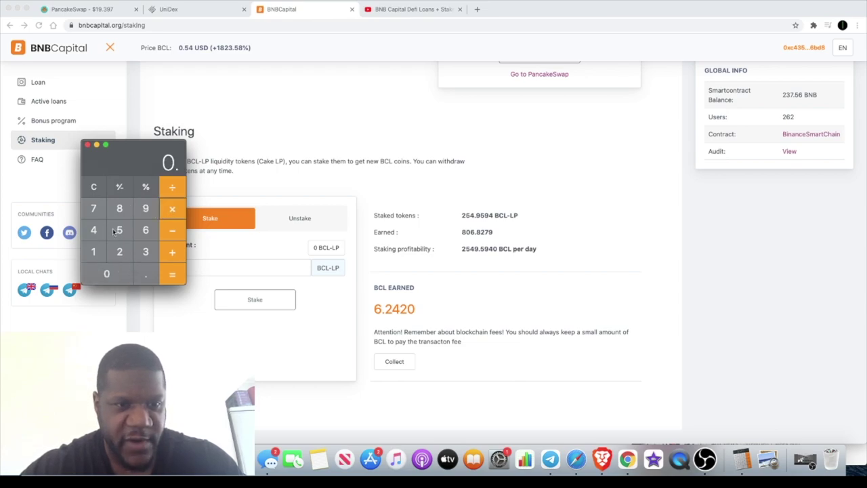
pyautogui.click(170, 272)
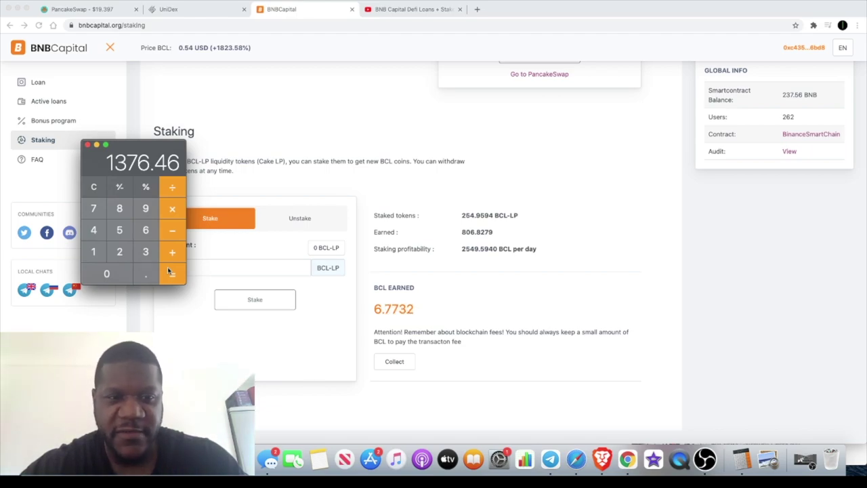
# Return to the BNBCapital staking page and fill the unstake form with 100% of the staked BCL-LP, without submitting it.
pyautogui.click(517, 228)
pyautogui.scroll(5, 517, 229)
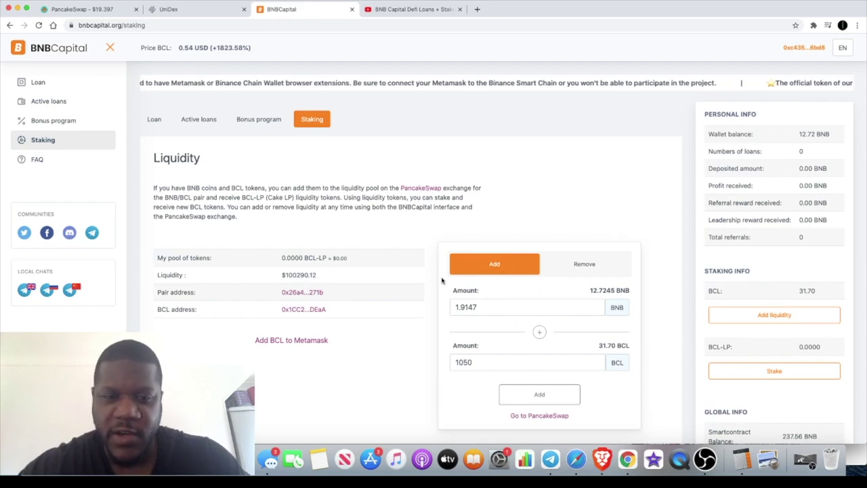
pyautogui.scroll(-5, 443, 281)
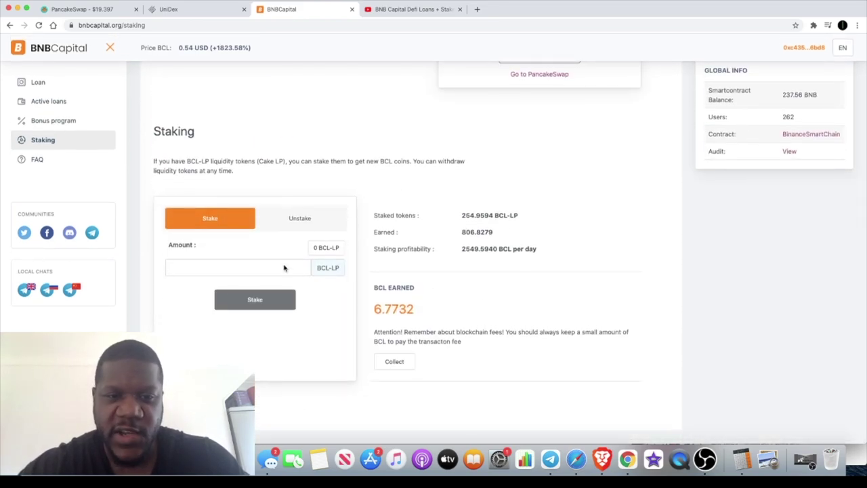
pyautogui.click(303, 223)
pyautogui.click(322, 295)
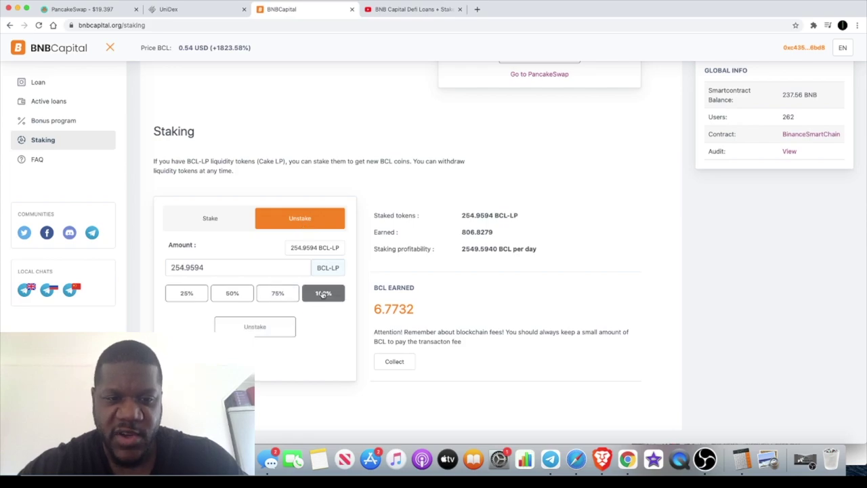
# Show how to withdraw from the BNB/BCL pool by setting the liquidity removal amount to 100%, without submitting it.
pyautogui.scroll(5, 380, 257)
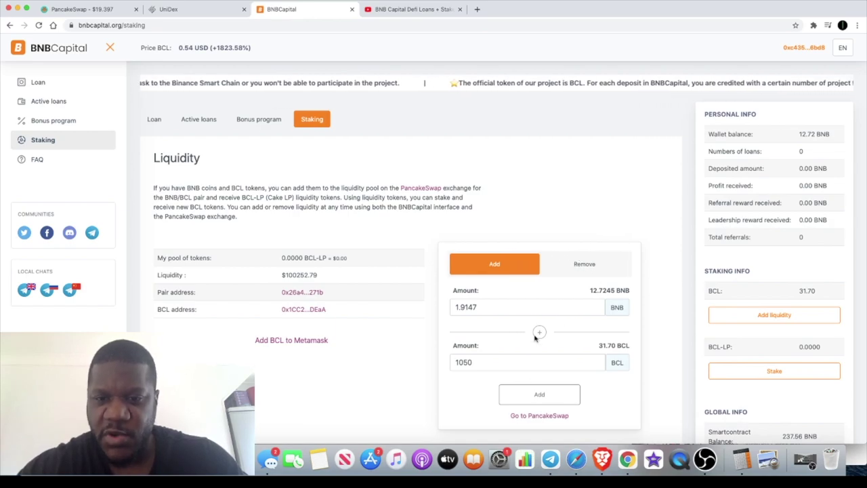
pyautogui.click(588, 266)
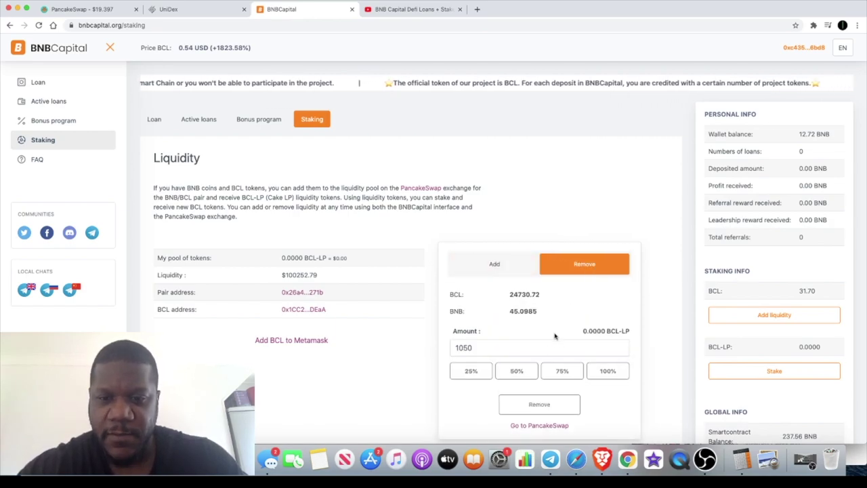
pyautogui.click(607, 371)
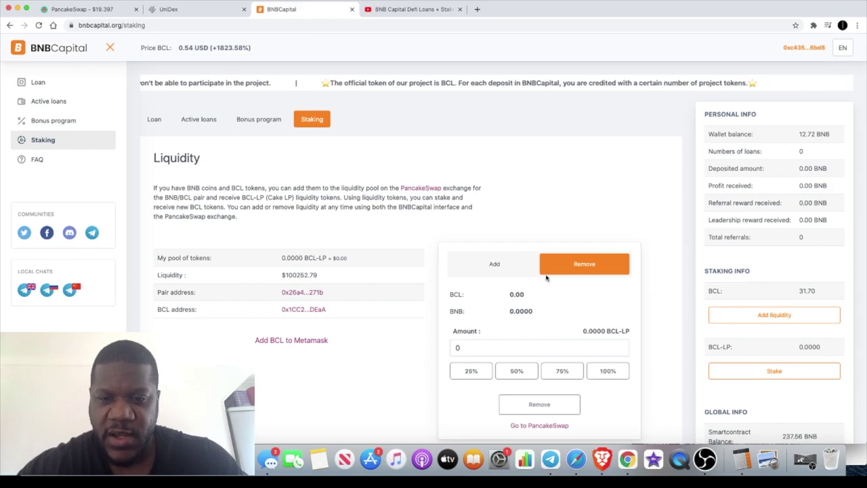
pyautogui.scroll(-5, 535, 292)
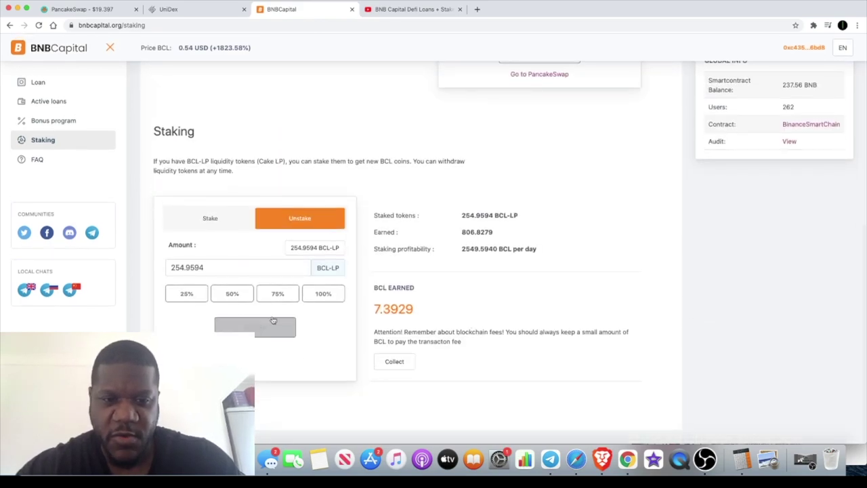
pyautogui.scroll(5, 273, 321)
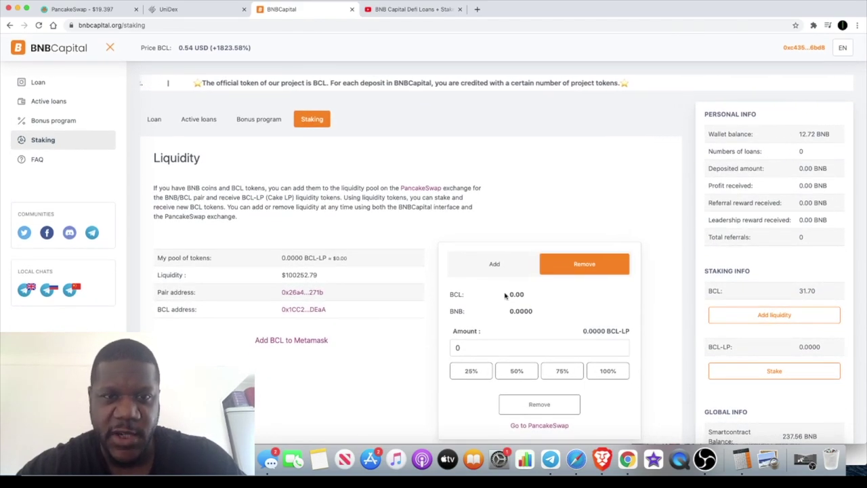
pyautogui.scroll(-1, 540, 329)
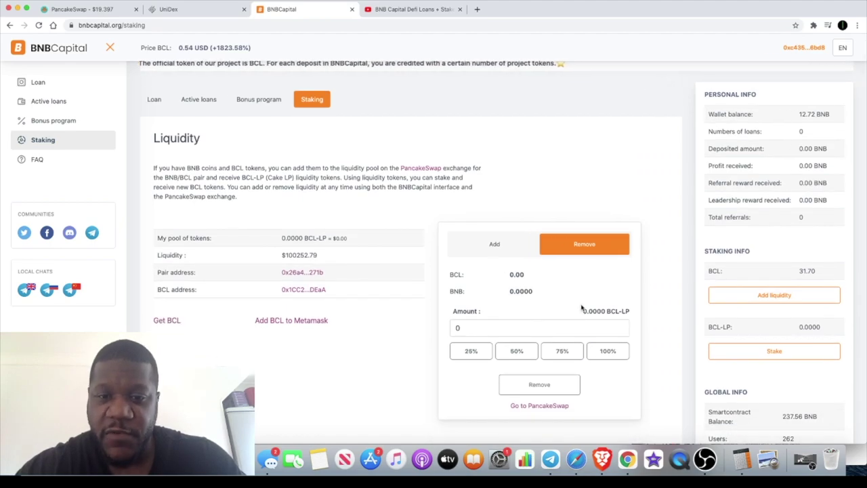
pyautogui.scroll(1, 564, 268)
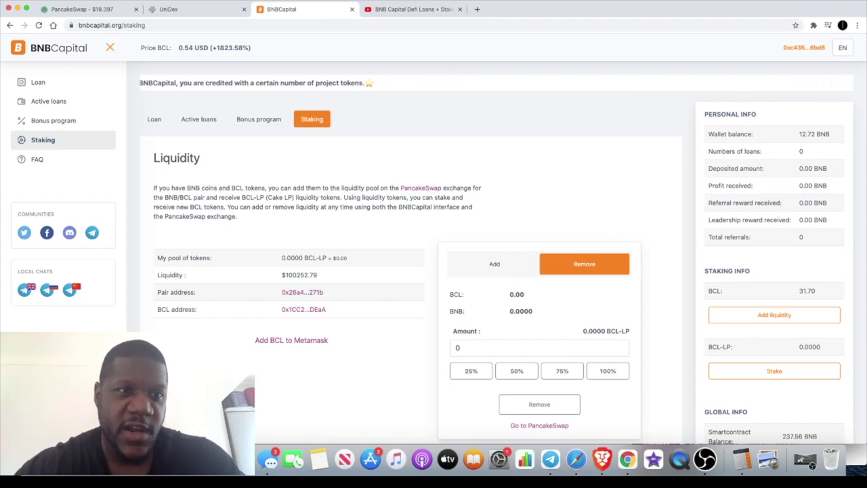
# Check the BCL to BUSD exchange on PancakeSwap, and examine the 15-minute BCL/WBNB price chart on UniDex.
pyautogui.click(78, 14)
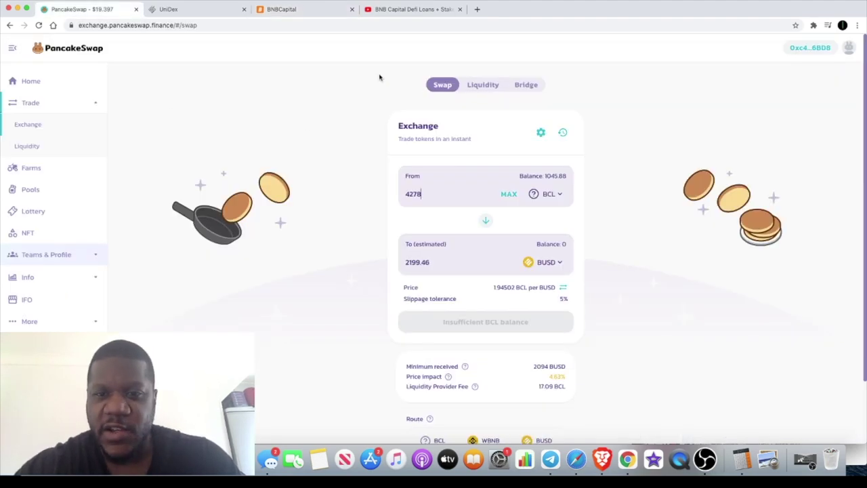
pyautogui.click(200, 13)
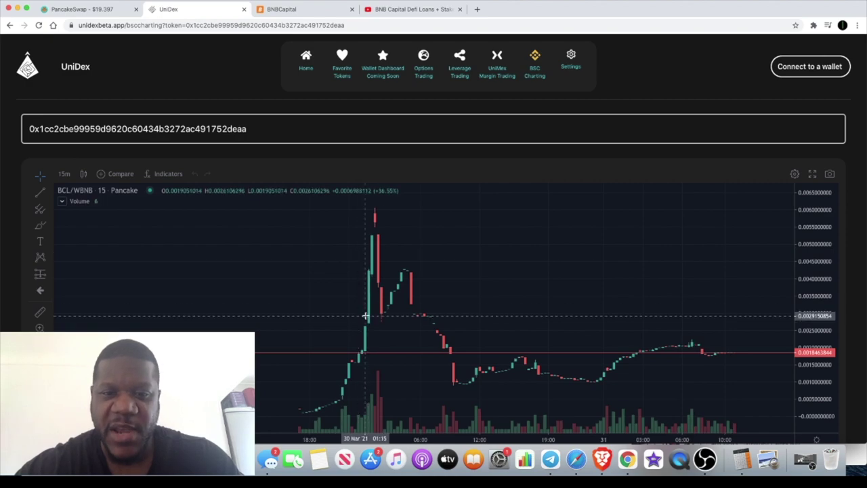
pyautogui.scroll(2, 367, 323)
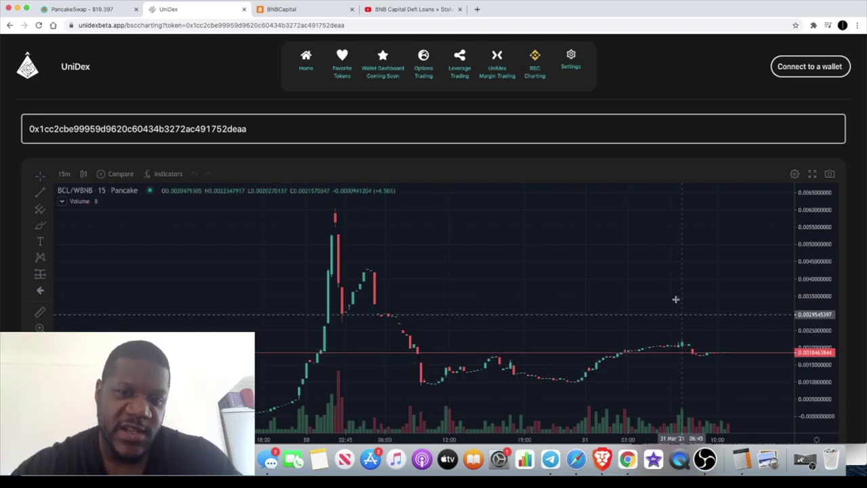
# Return to BNBCapital, set the liquidity form back to adding, and review the loan plans and the bonus program's referral rewards.
pyautogui.click(314, 13)
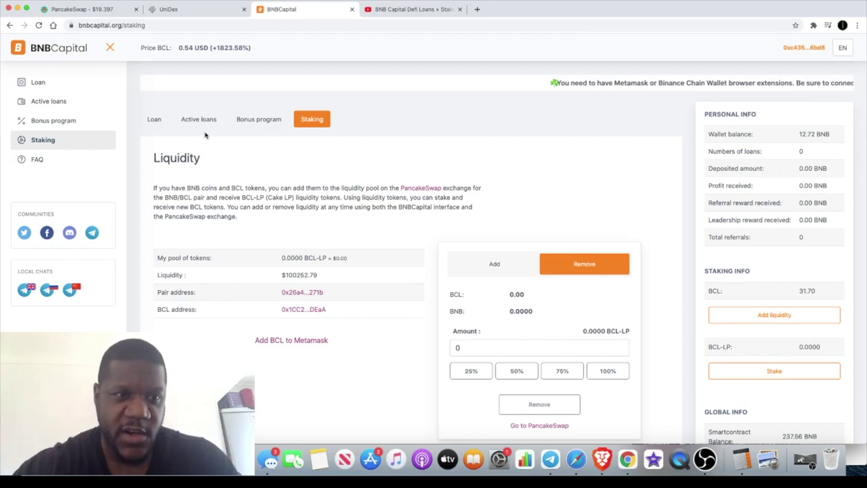
pyautogui.click(495, 263)
pyautogui.click(38, 82)
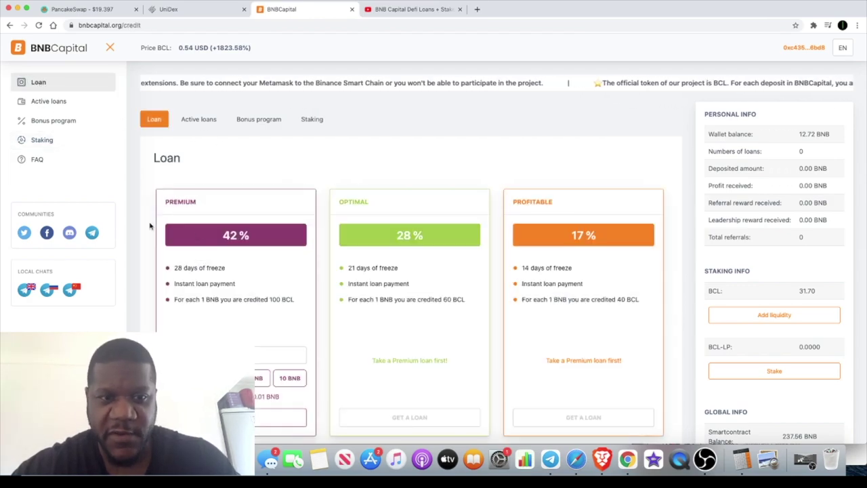
pyautogui.click(68, 122)
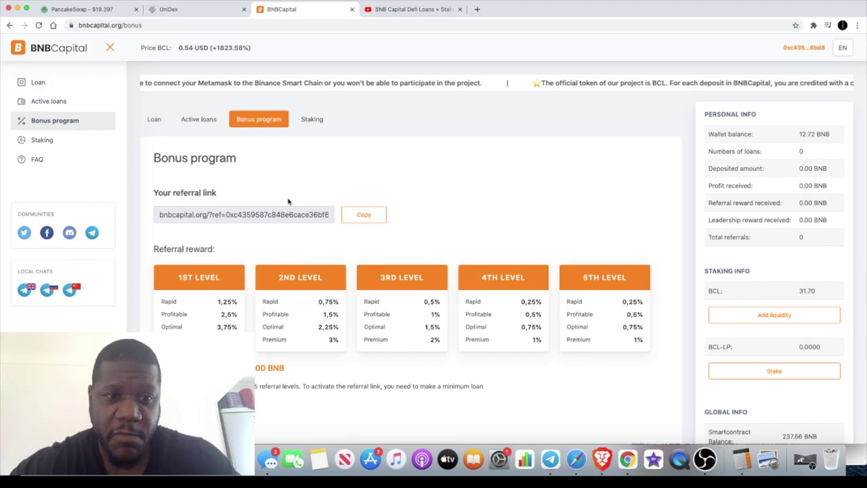